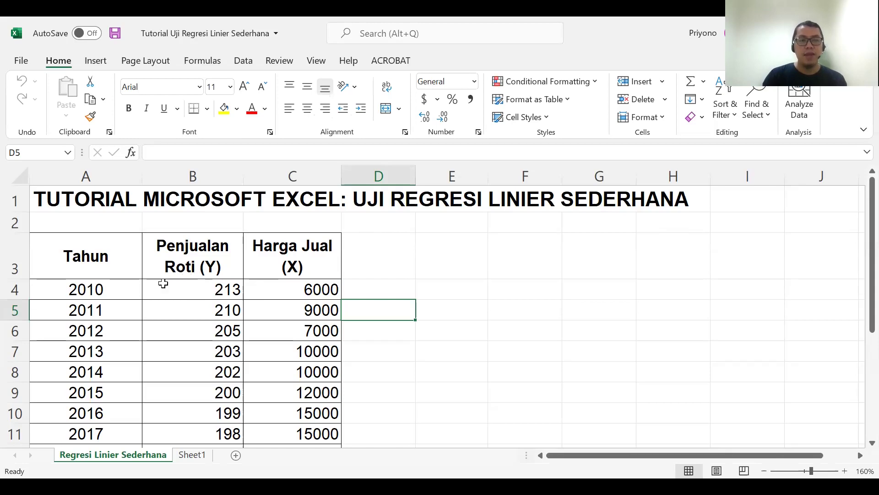
- Launch the Regression tool from the Data tab's Data Analysis list
scroll(133, 299, down, 1)
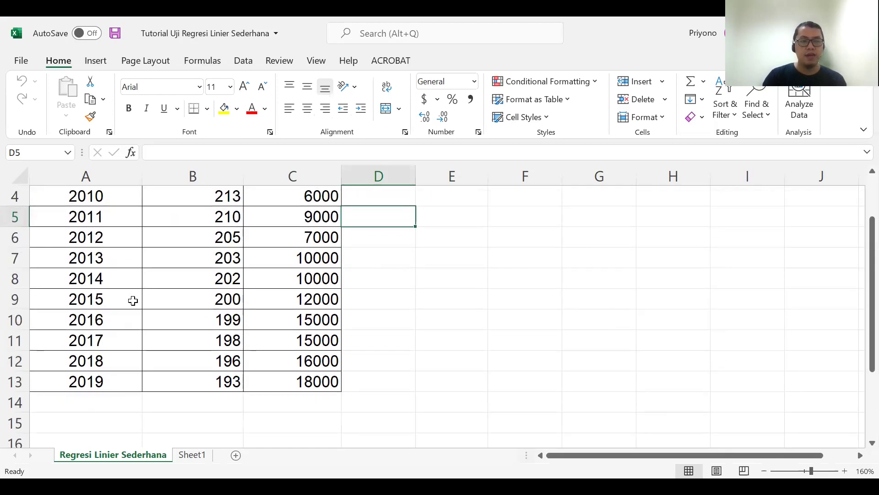
scroll(133, 300, up, 1)
scroll(132, 298, down, 1)
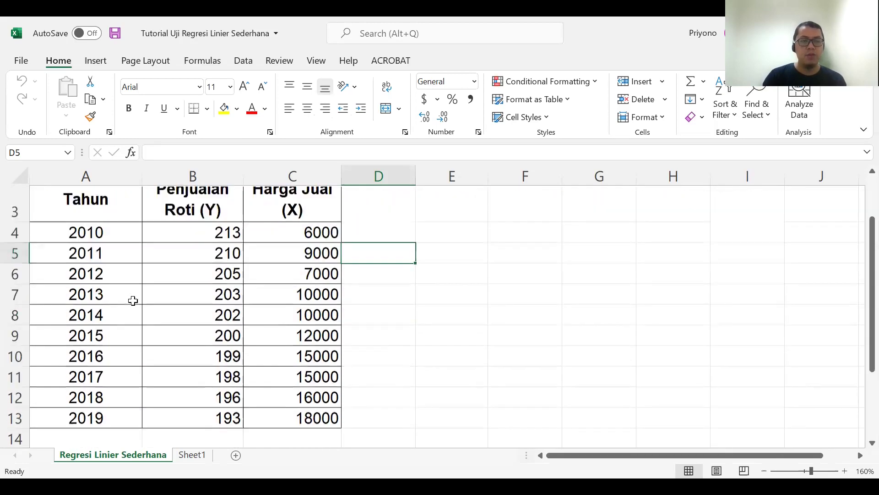
scroll(128, 373, up, 1)
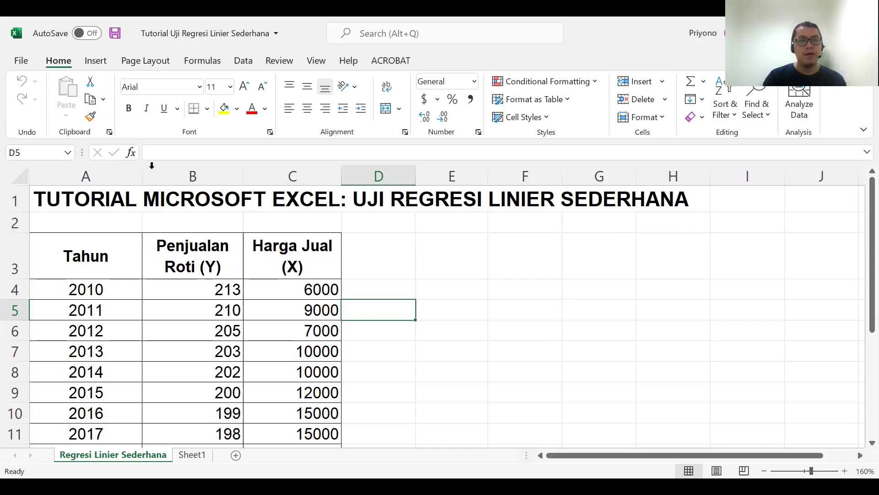
click(239, 63)
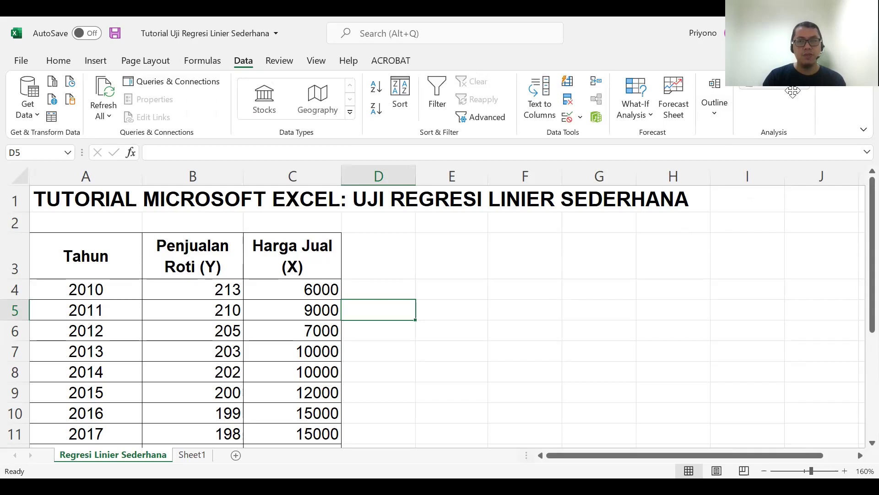
drag(793, 92, 793, 110)
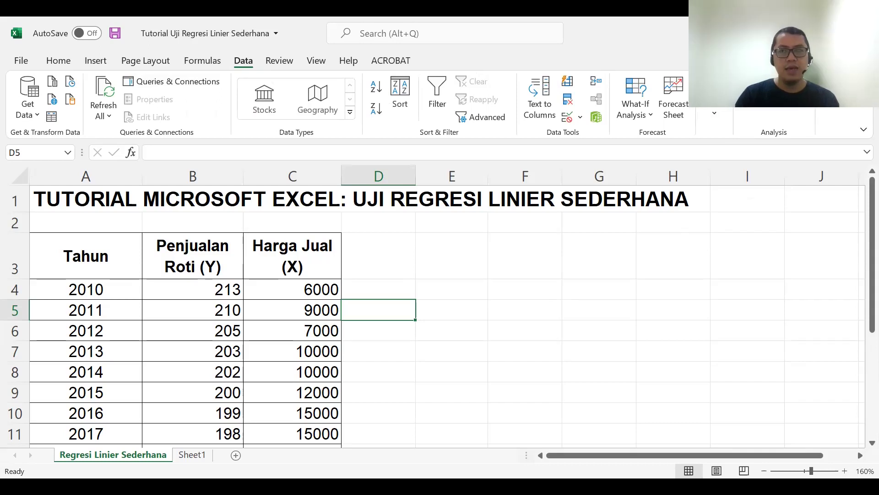
click(774, 92)
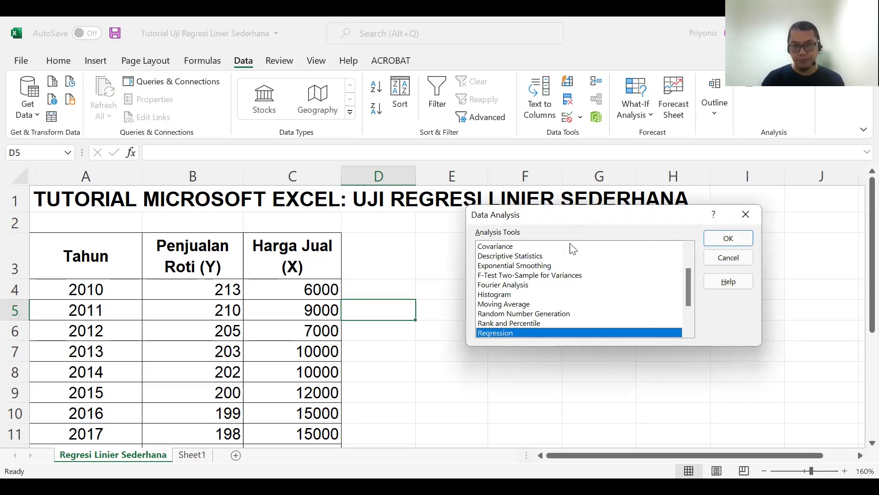
click(553, 256)
scroll(548, 293, down, 1)
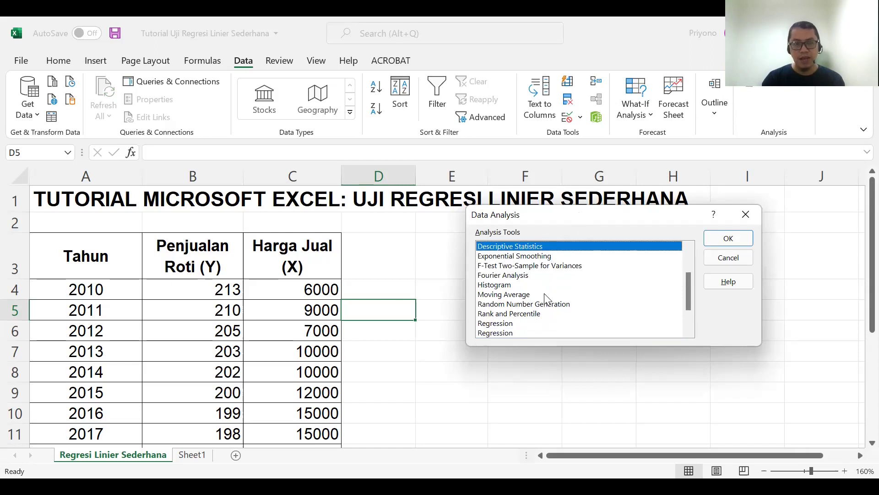
scroll(544, 293, down, 2)
click(507, 307)
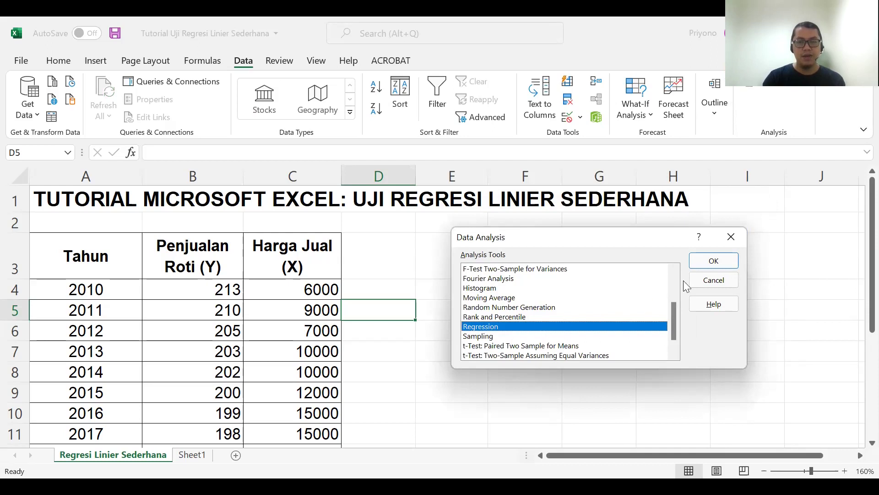
click(714, 261)
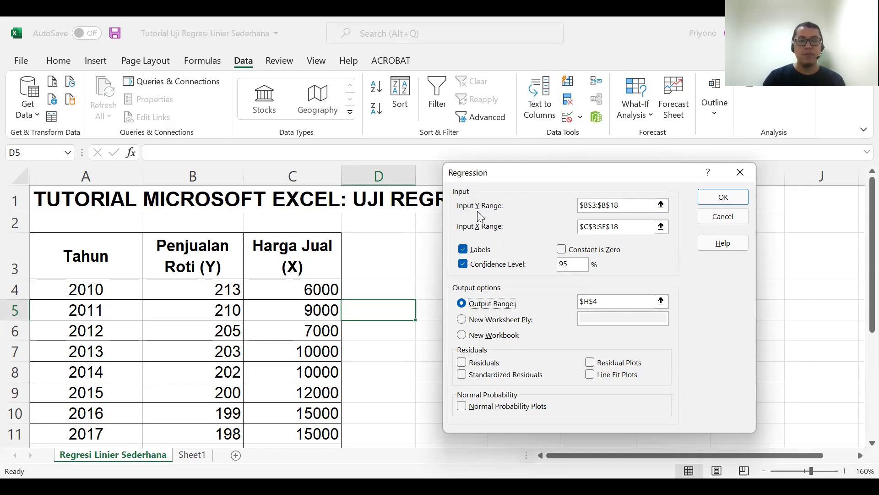
- Select B3:B13 as the Input Y Range and C3:C13 as the Input X Range
click(661, 206)
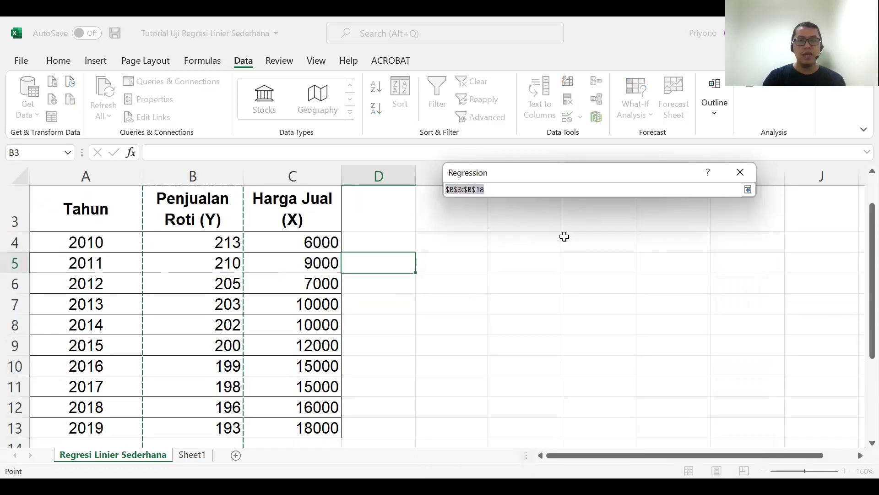
click(209, 238)
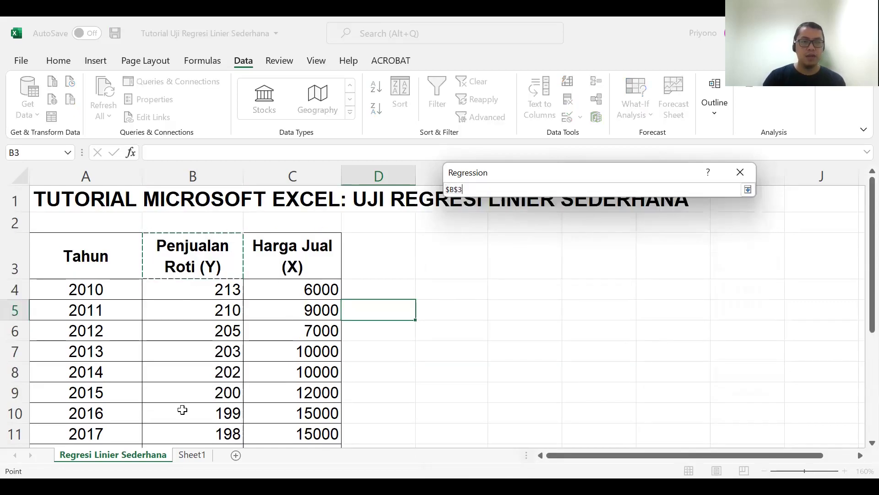
mouse_move(182, 375)
mouse_down()
mouse_move(191, 391)
mouse_move(174, 260)
mouse_up()
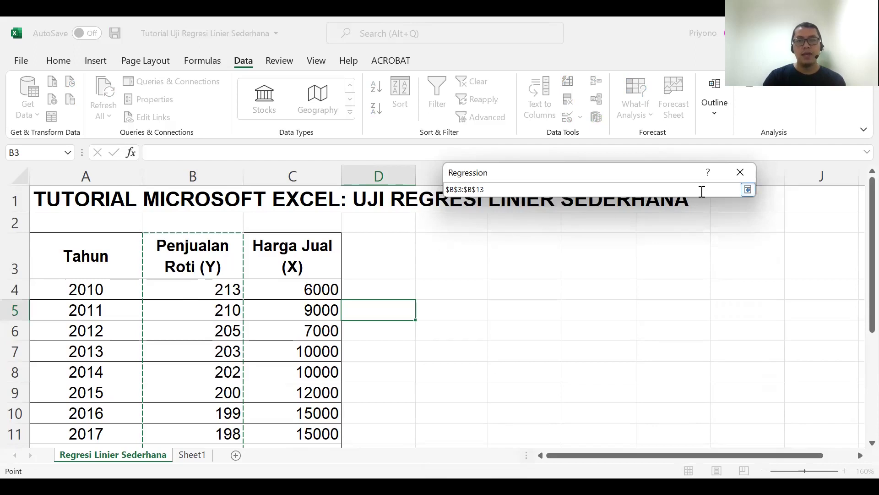
click(747, 190)
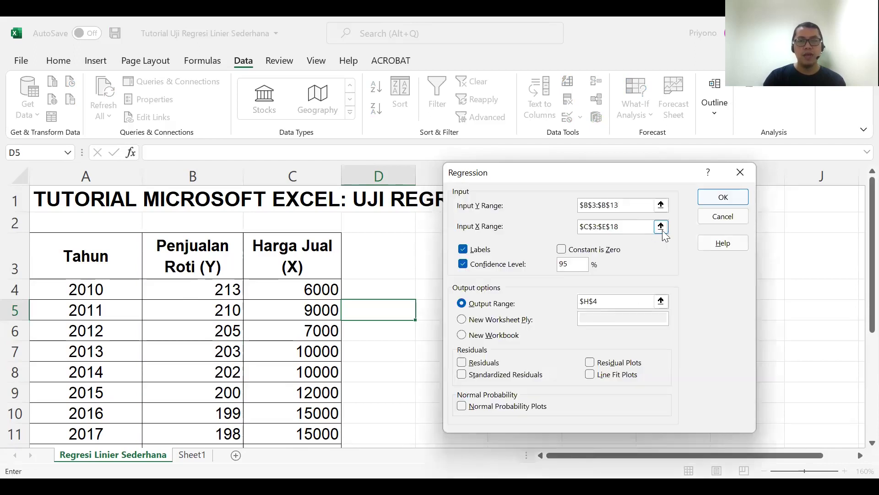
scroll(664, 234, down, 1)
click(661, 227)
drag(300, 213, 299, 247)
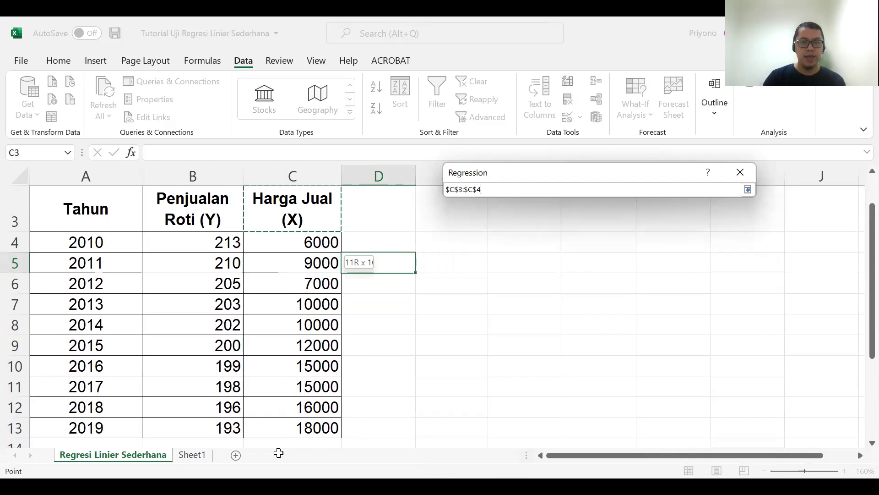
scroll(782, 218, up, 1)
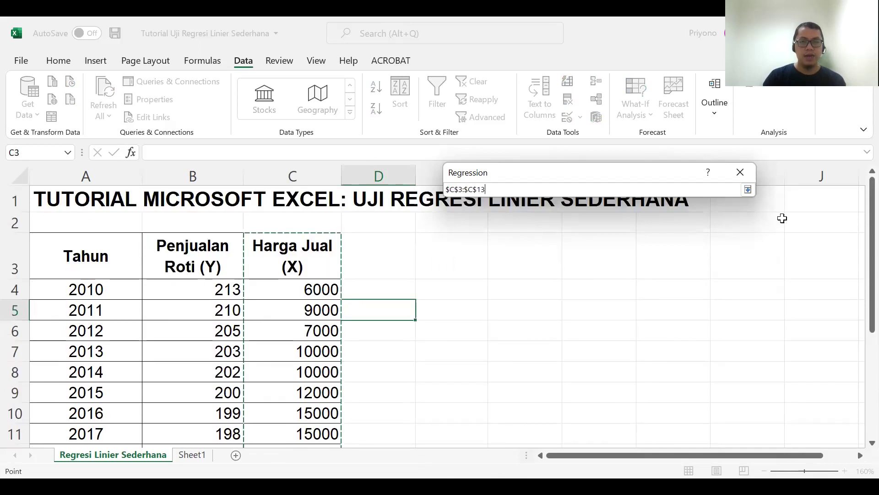
- Set the Output Range to $F$4 and run the regression
click(748, 189)
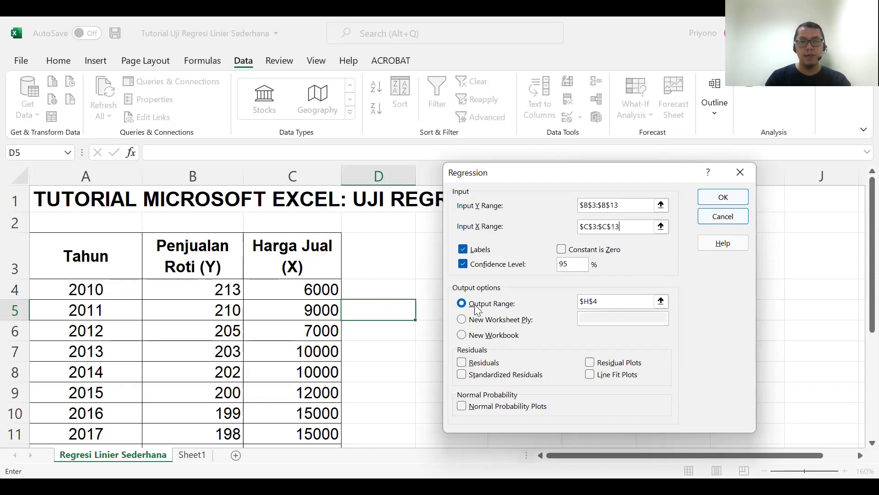
click(661, 301)
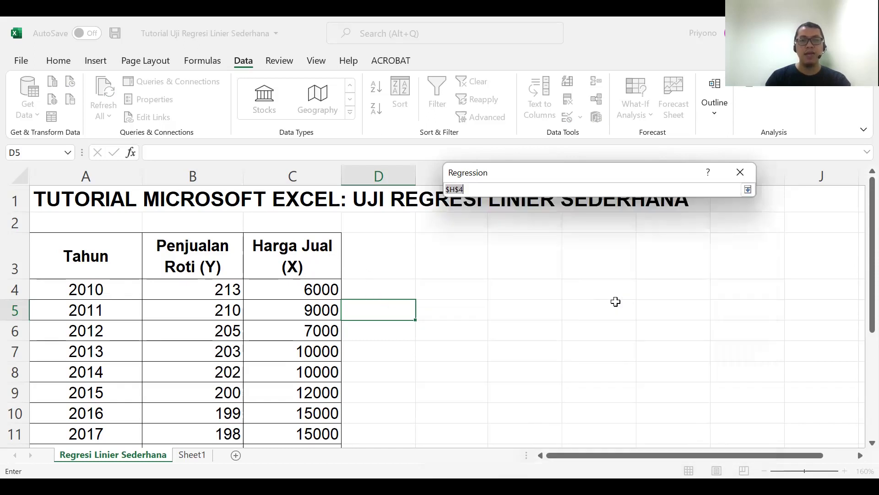
click(525, 286)
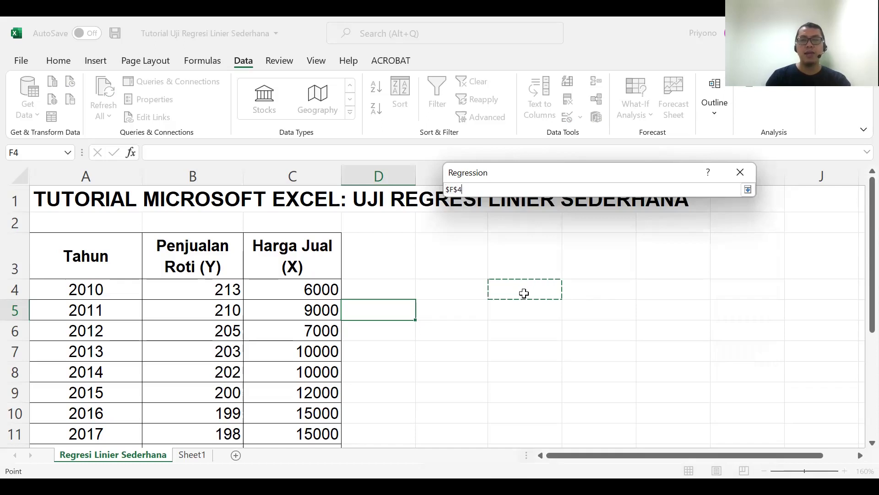
click(748, 191)
click(748, 190)
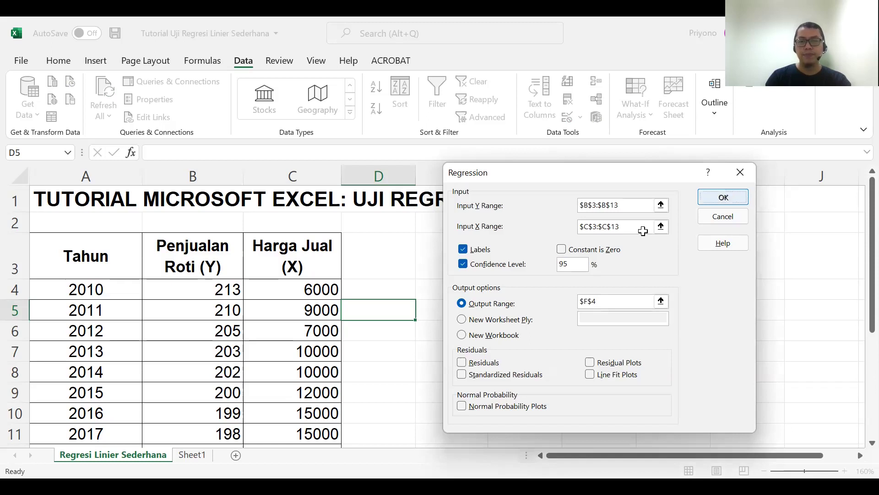
click(732, 196)
- AutoFit columns F and G to show SUMMARY OUTPUT and full-precision values
double_click(562, 176)
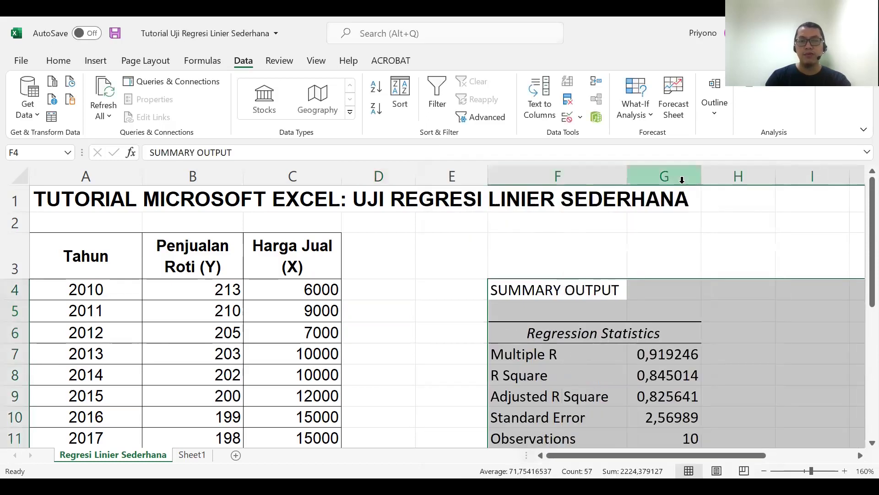
double_click(701, 177)
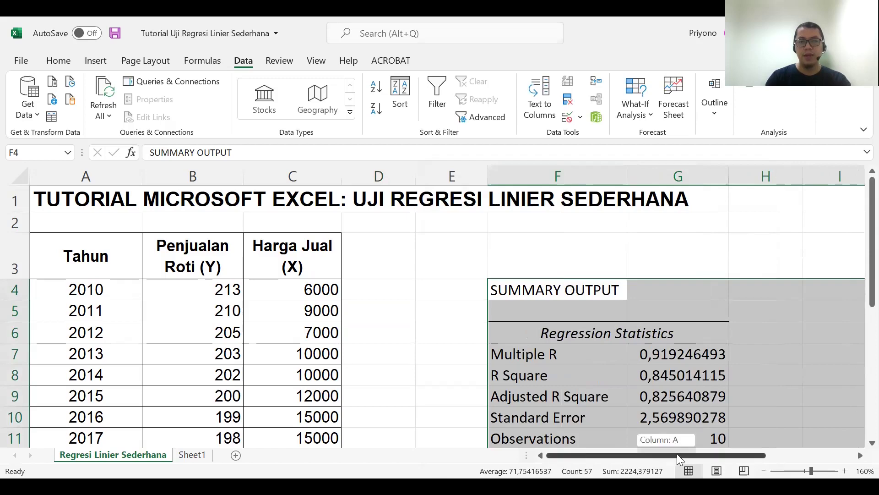
drag(677, 455, 744, 455)
scroll(486, 364, down, 3)
scroll(485, 364, down, 1)
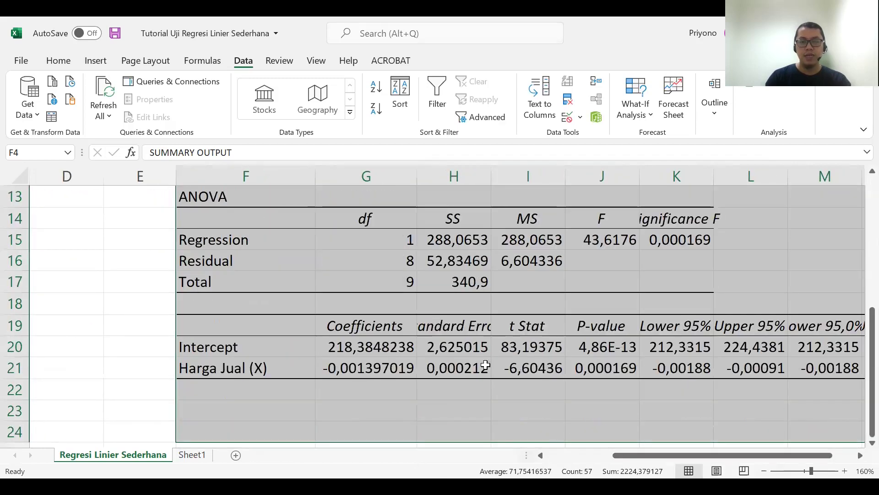
scroll(485, 365, up, 1)
- AutoFit column K for the Significance F heading, then deselect and check R Square
double_click(715, 174)
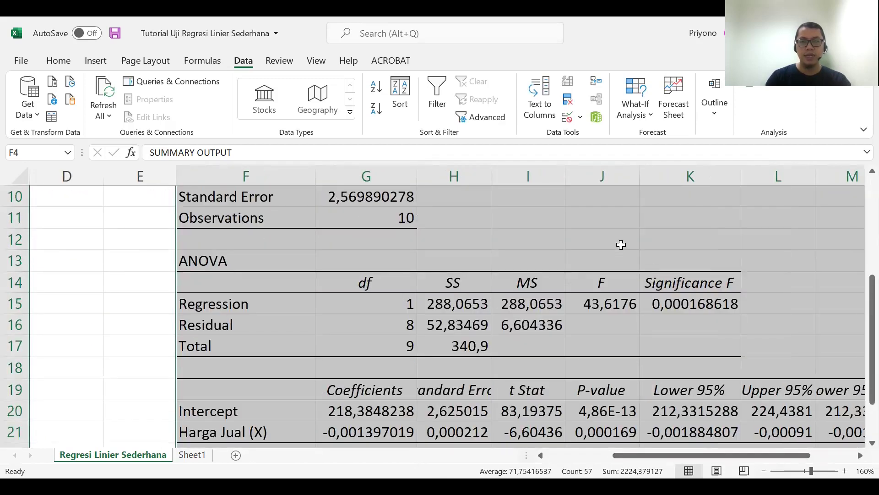
click(619, 242)
scroll(514, 263, up, 1)
scroll(519, 264, up, 1)
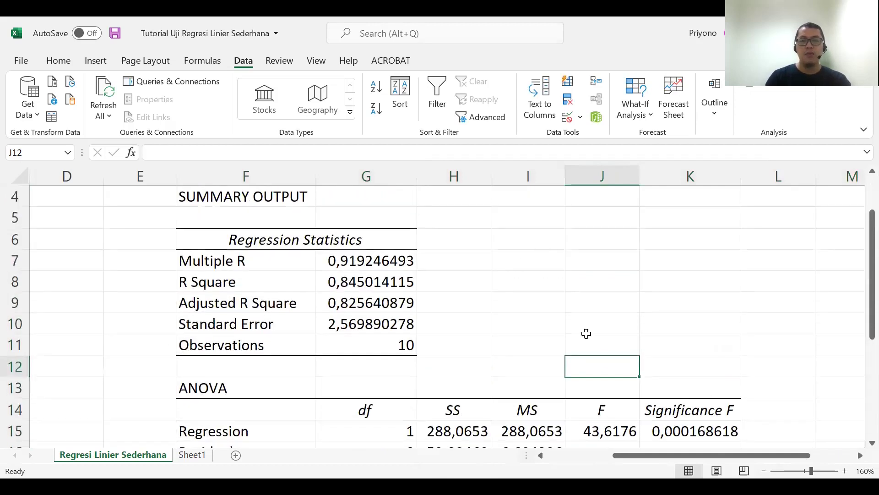
drag(647, 455, 623, 455)
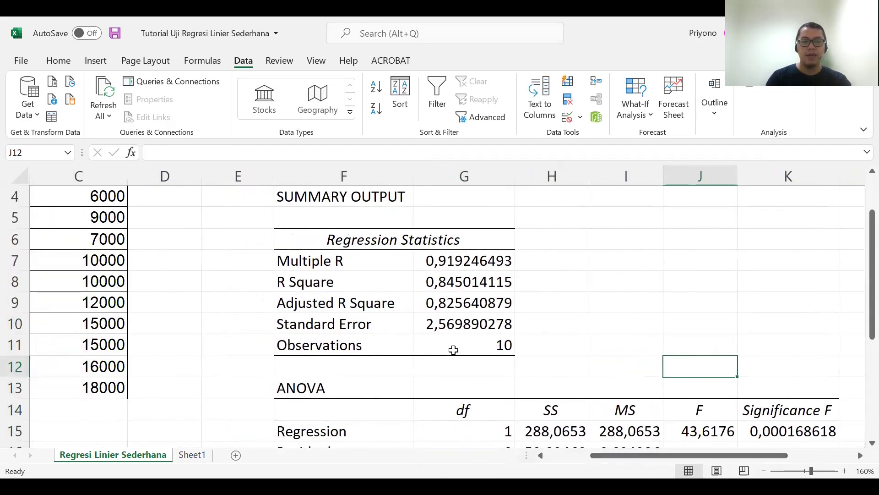
scroll(395, 302, up, 1)
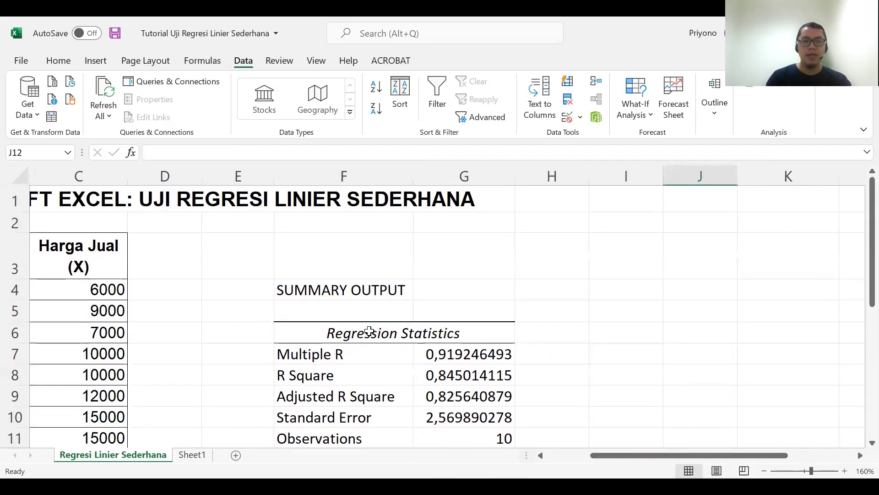
scroll(369, 331, down, 1)
click(479, 282)
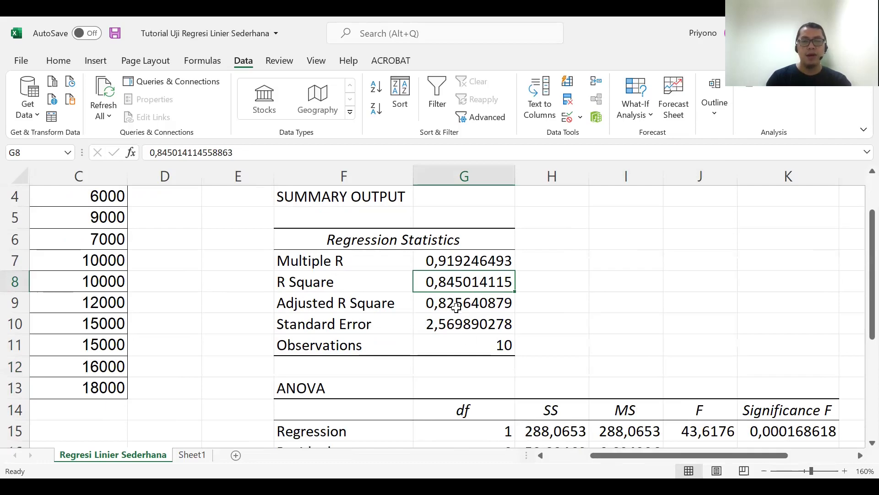
drag(652, 455, 629, 456)
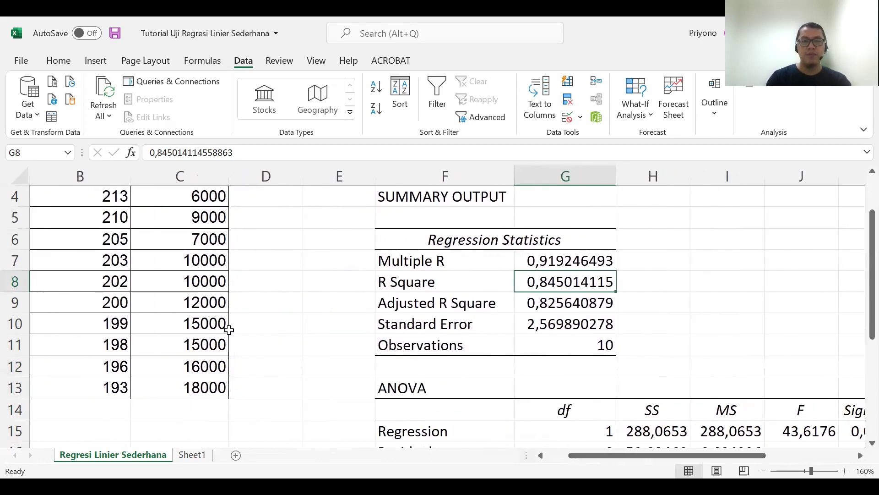
scroll(153, 288, up, 1)
scroll(130, 270, down, 2)
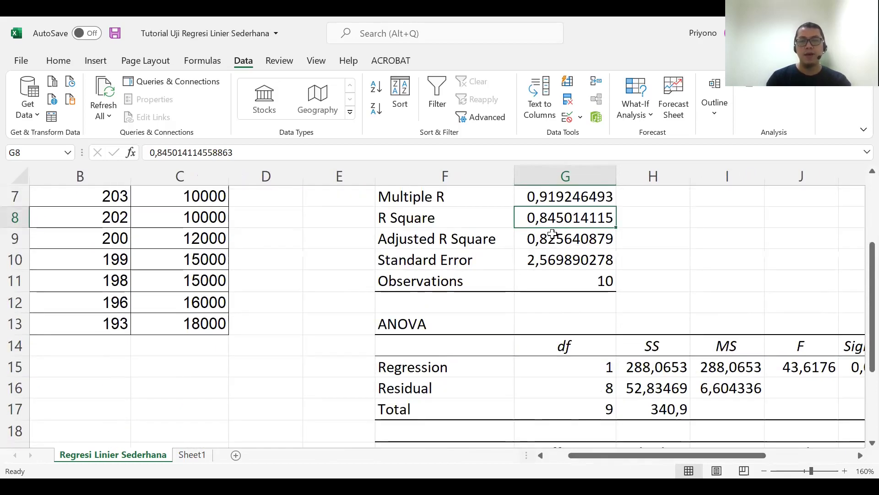
scroll(310, 257, up, 1)
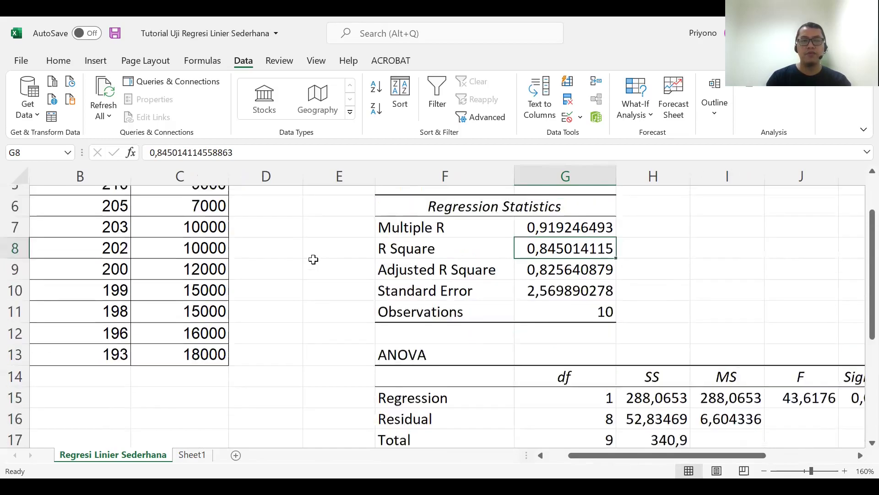
scroll(310, 257, up, 1)
scroll(193, 272, down, 1)
scroll(193, 272, down, 1)
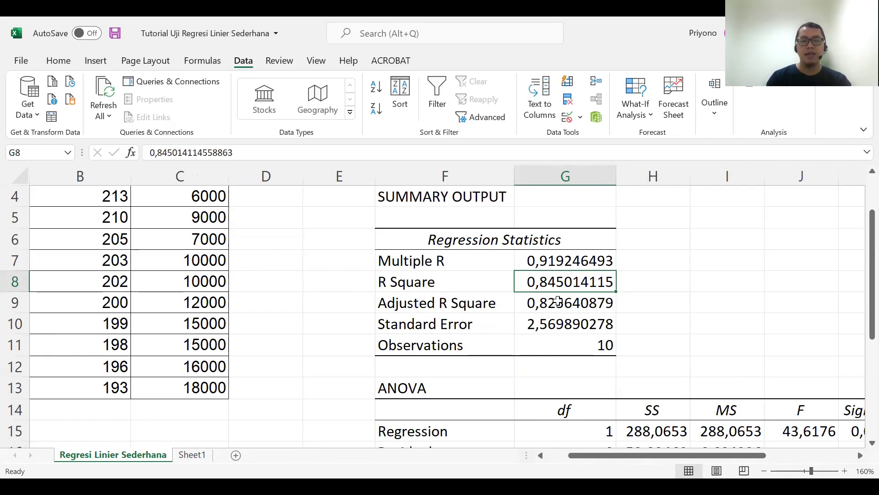
scroll(558, 300, down, 2)
scroll(558, 312, down, 1)
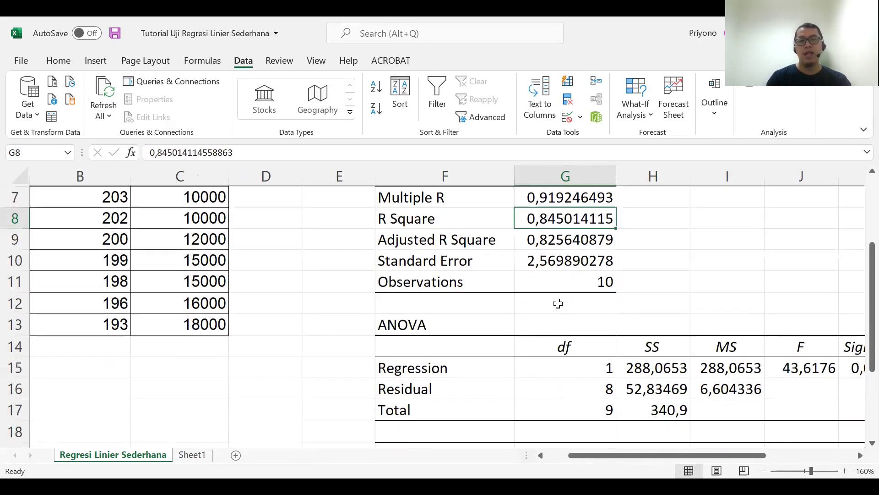
scroll(558, 302, down, 3)
drag(581, 458, 616, 456)
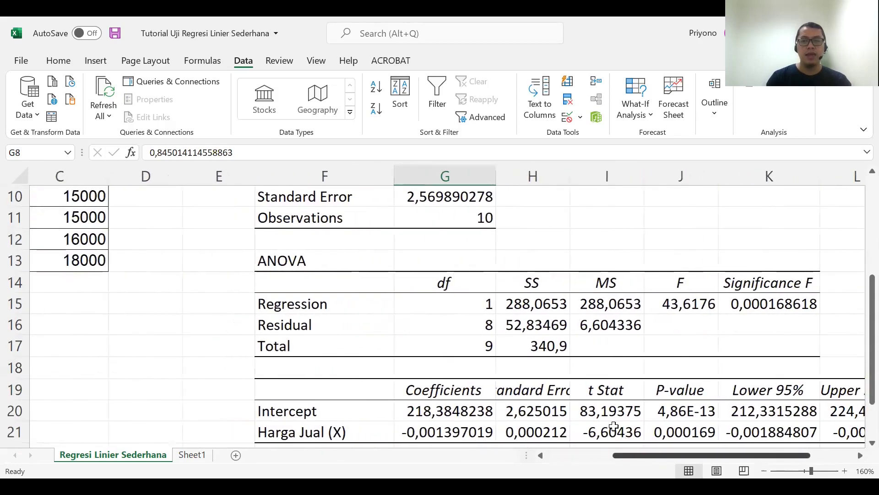
click(616, 308)
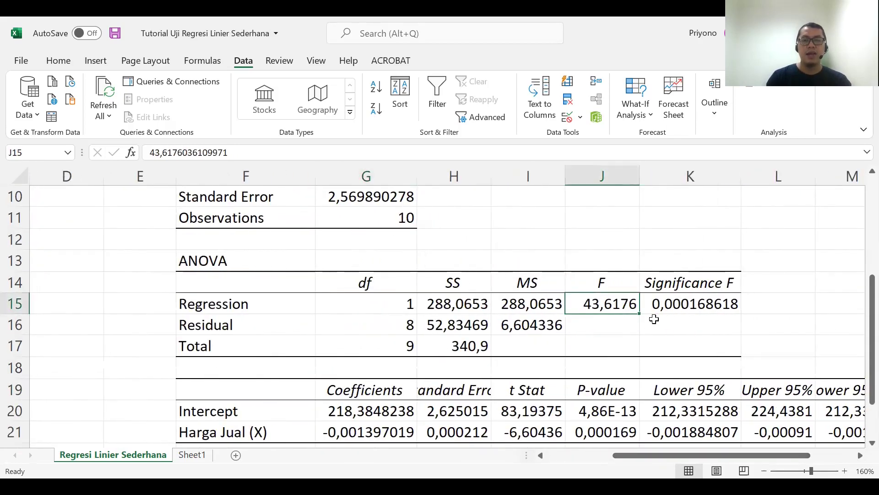
click(726, 306)
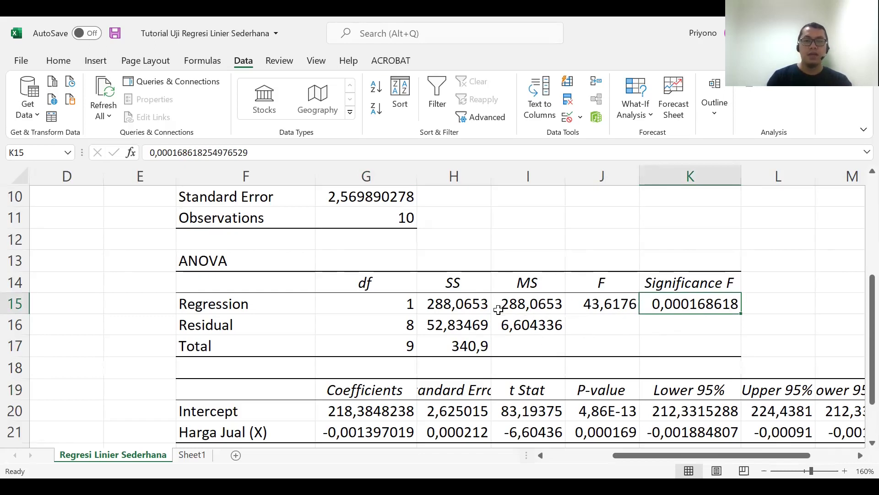
scroll(391, 319, down, 1)
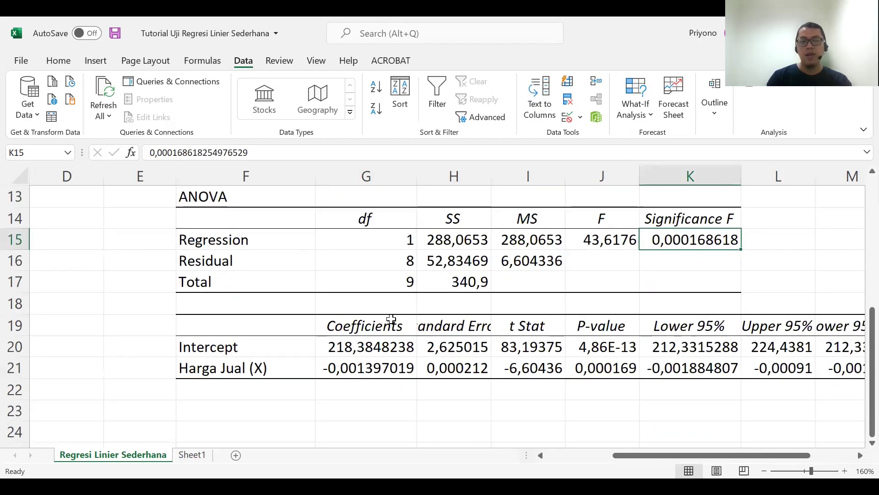
click(194, 369)
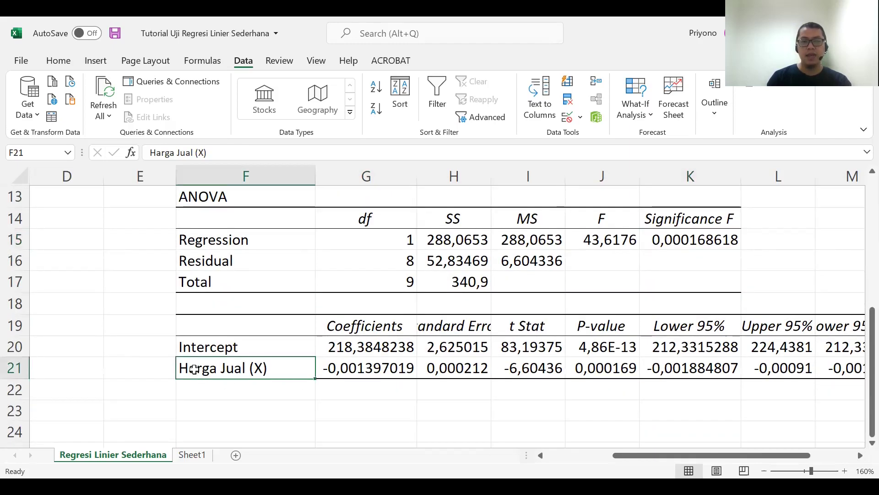
click(530, 369)
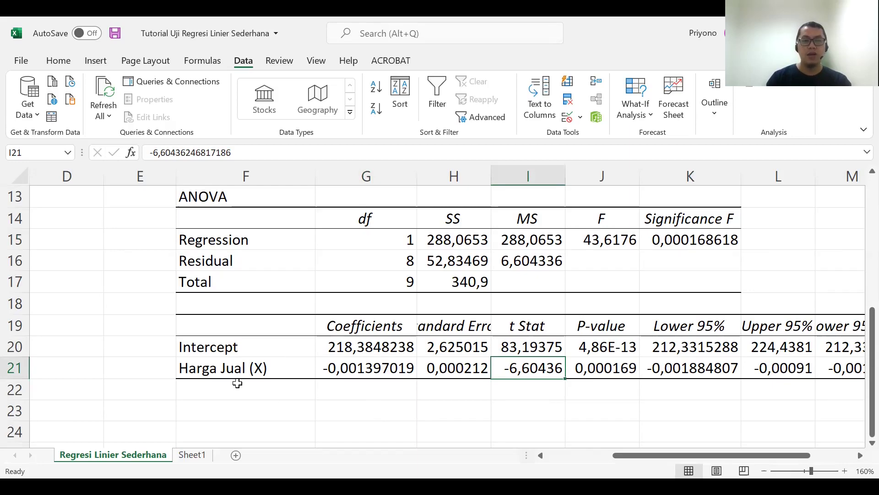
scroll(237, 383, up, 1)
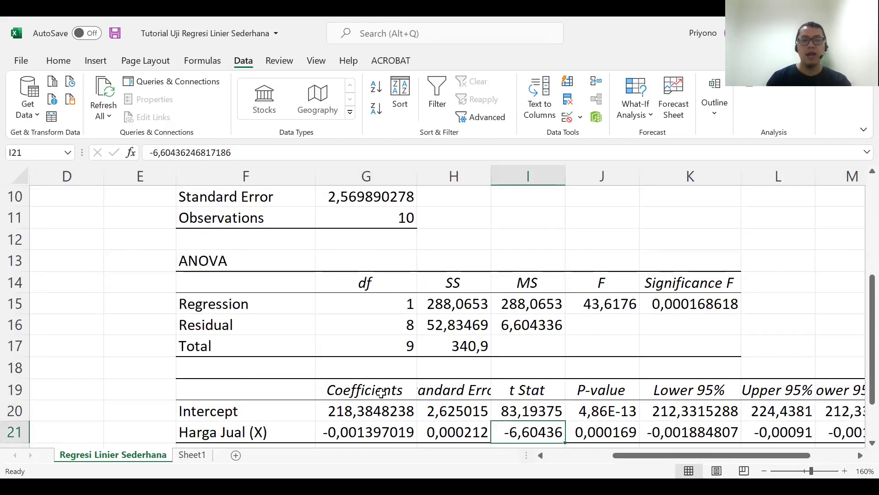
scroll(378, 392, down, 1)
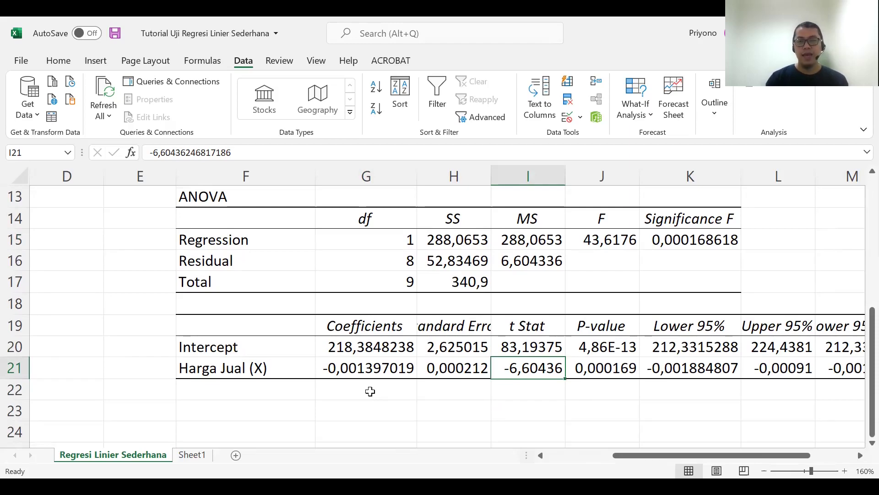
scroll(370, 391, up, 1)
scroll(370, 391, up, 2)
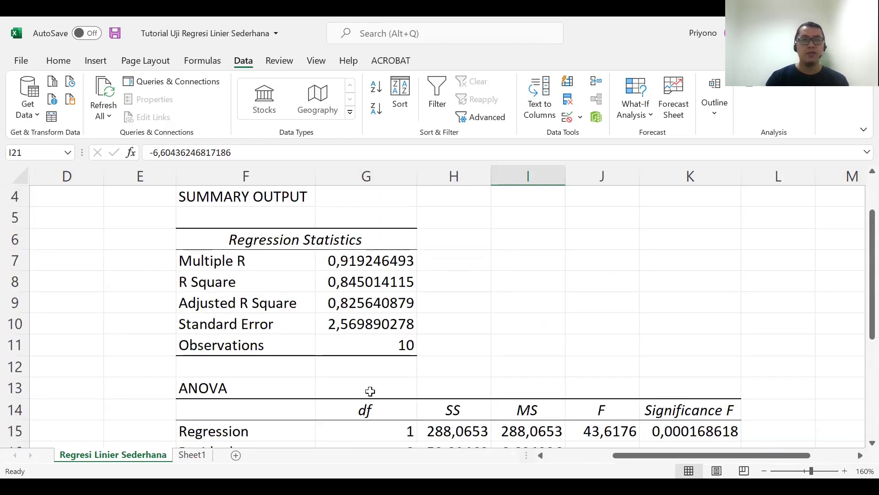
drag(677, 453, 567, 455)
scroll(439, 356, up, 1)
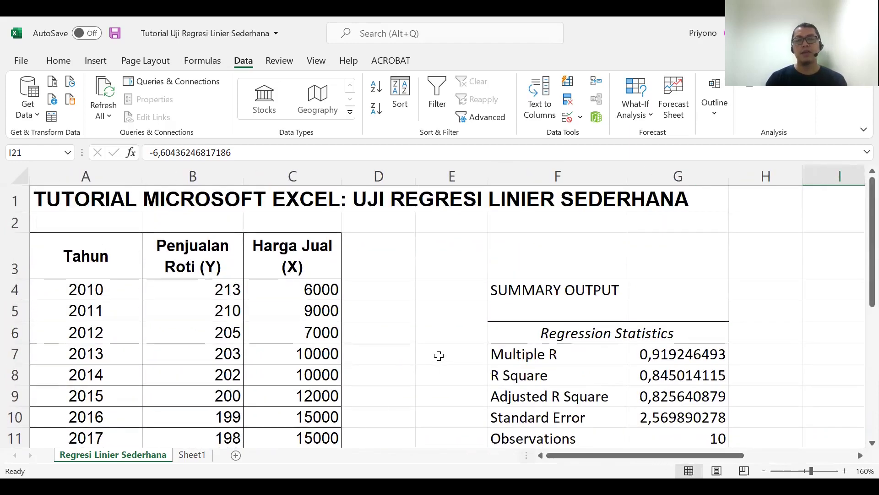